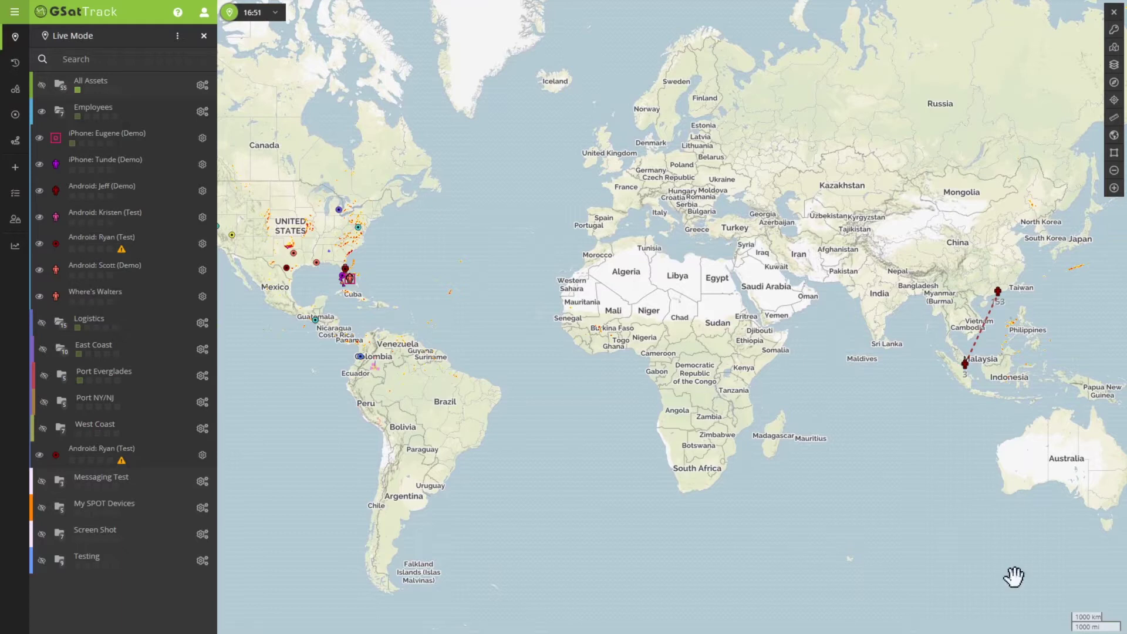
- Open the Activity Report and set the beginning of its date range to 01/01/2019
click(14, 251)
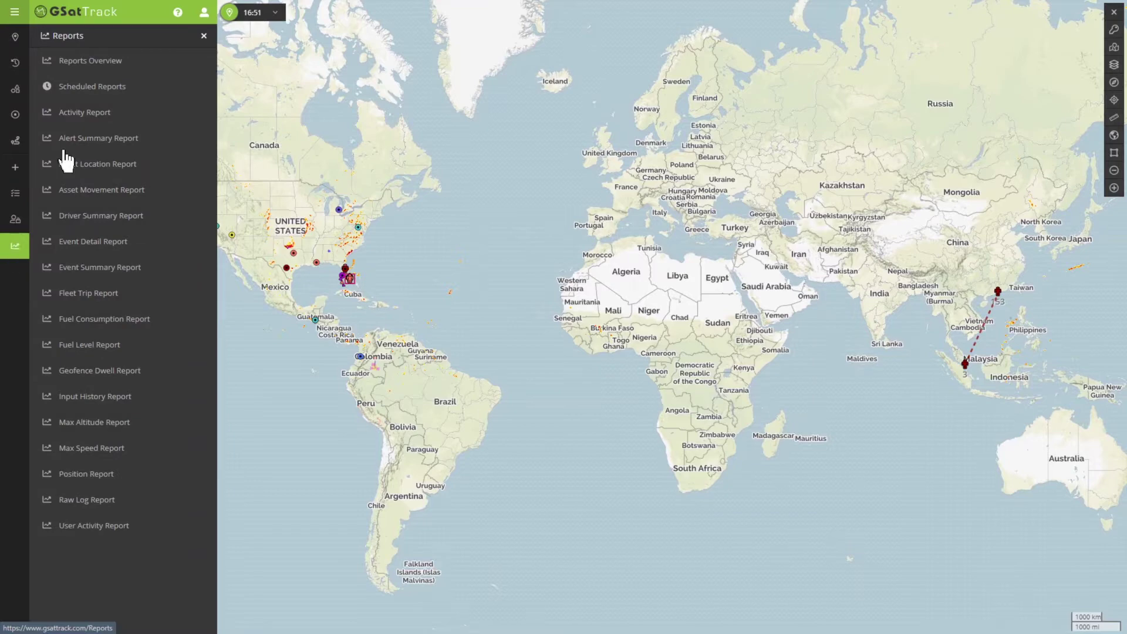
click(108, 116)
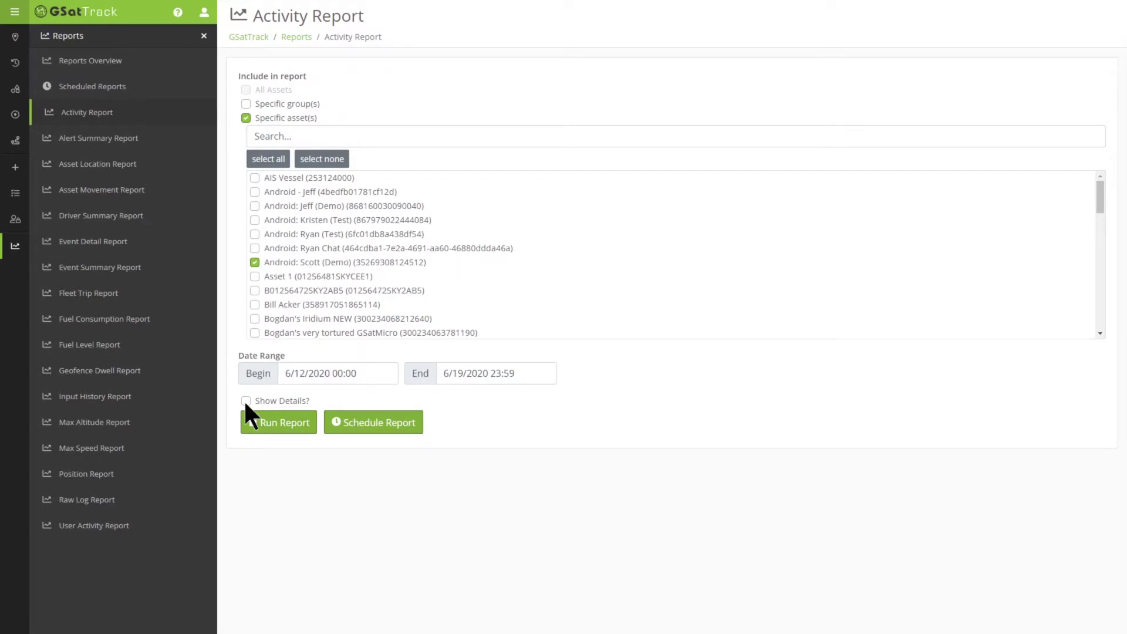
click(366, 371)
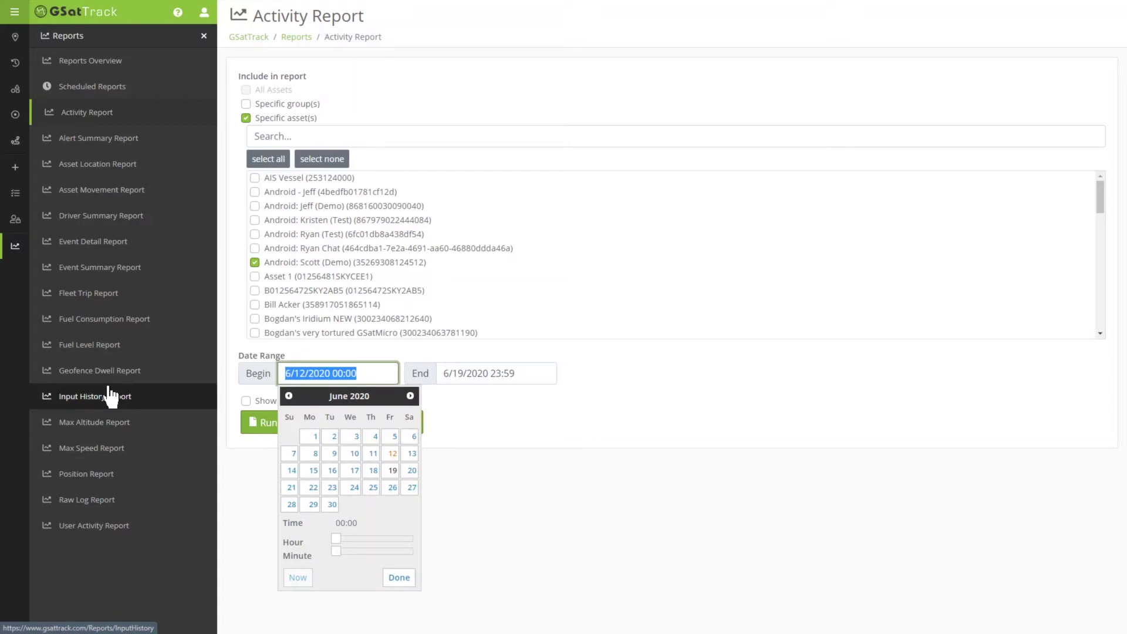
text(01/01)
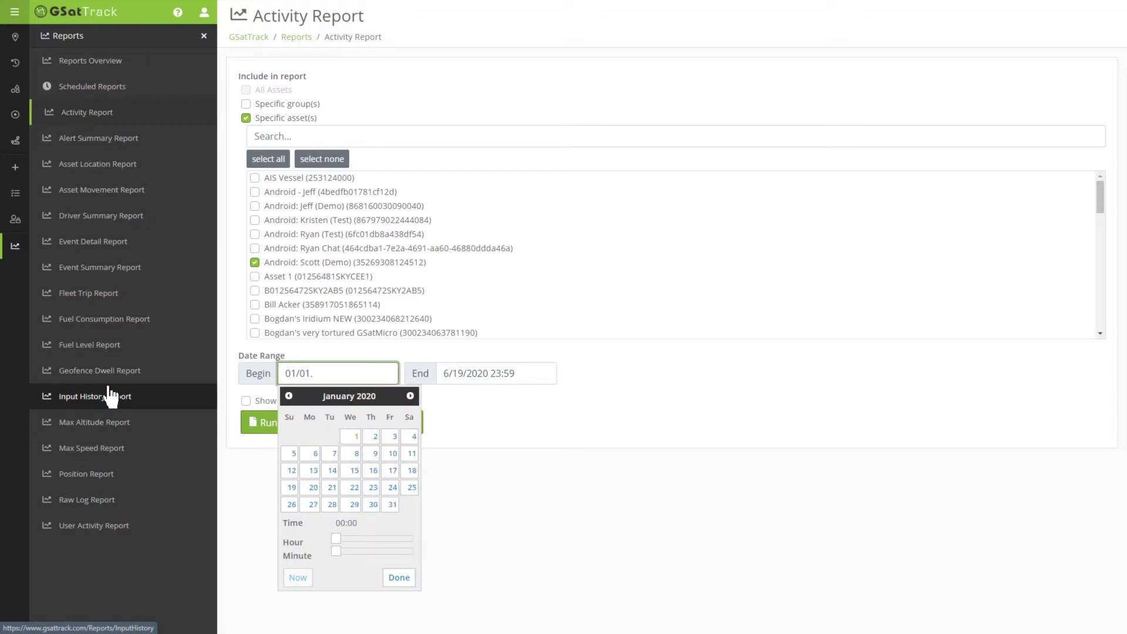
text(/2019)
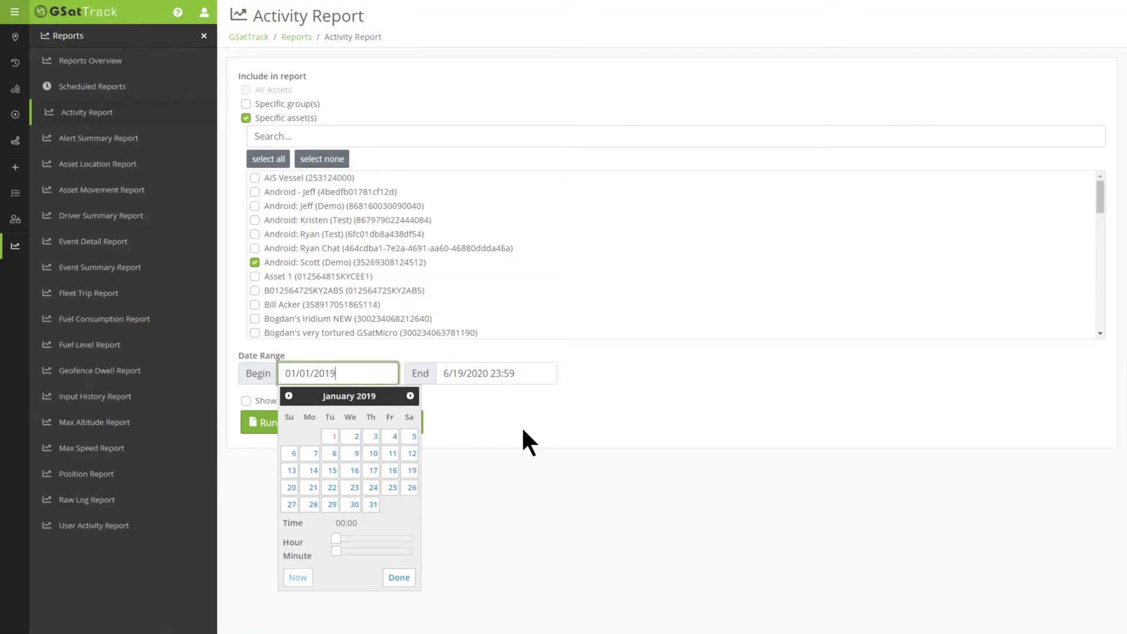
click(397, 579)
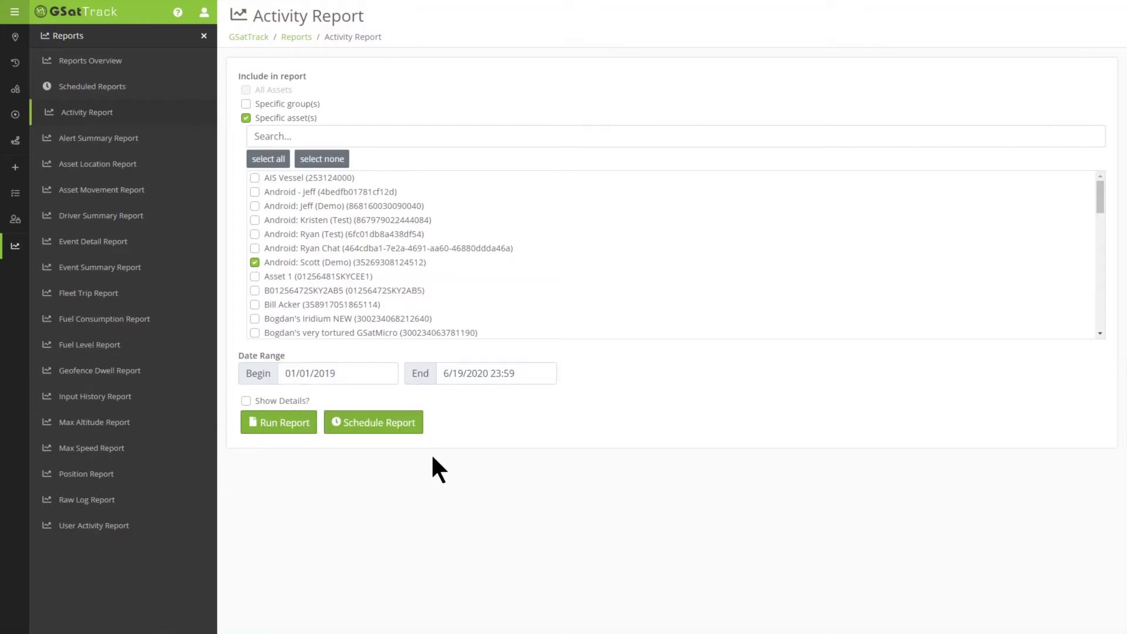
- Run the Activity Report for the selected asset with Show Details enabled
click(246, 401)
click(272, 422)
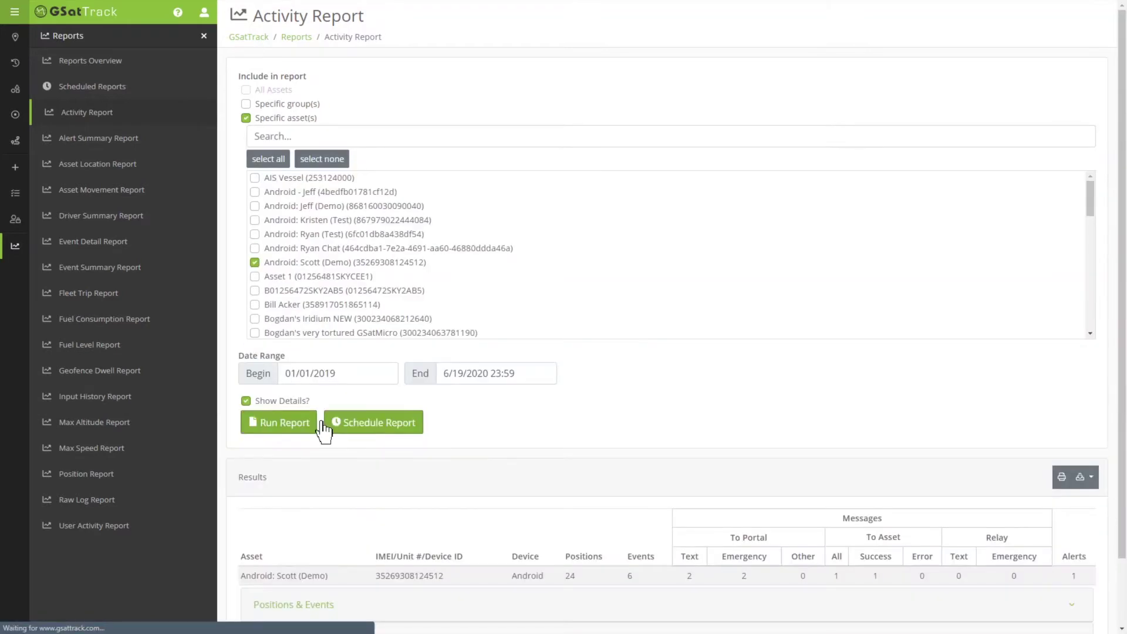
scroll(588, 534, down, 1)
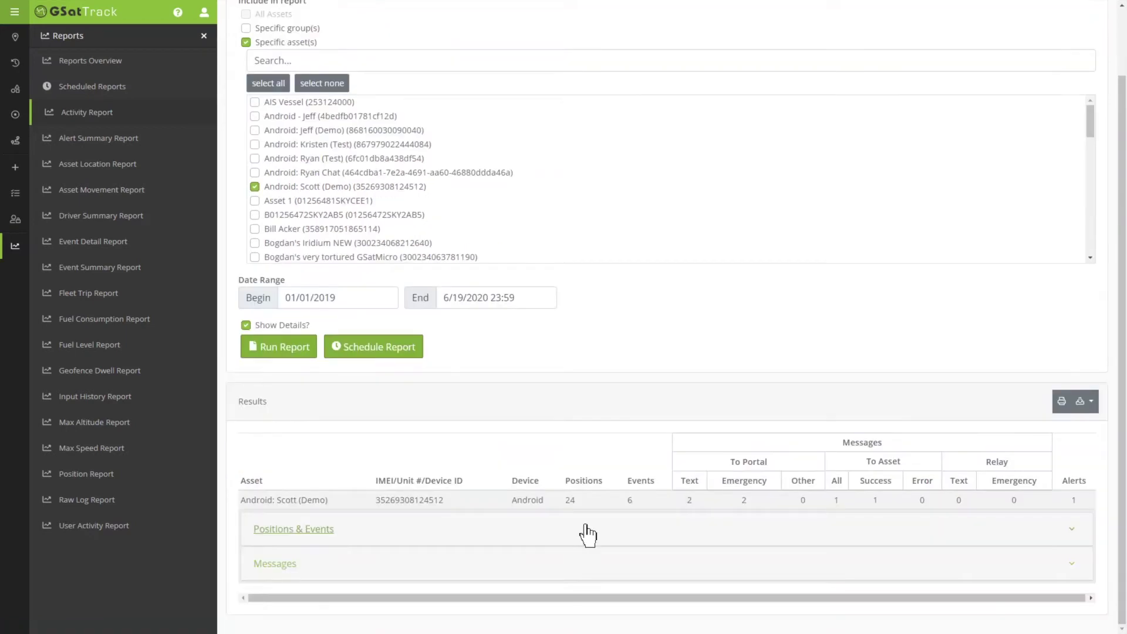
- Expand Positions & Events in the report results and review the listed entries
click(328, 529)
scroll(626, 578, down, 1)
scroll(626, 578, down, 5)
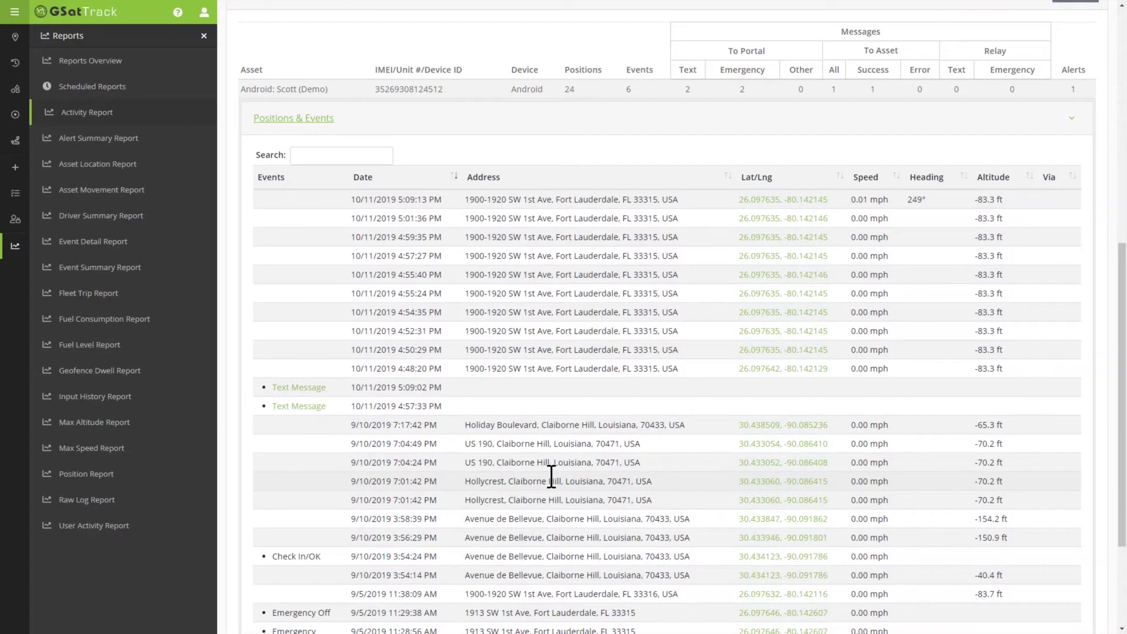
- Export the Activity Report results to a KML file
scroll(551, 476, up, 4)
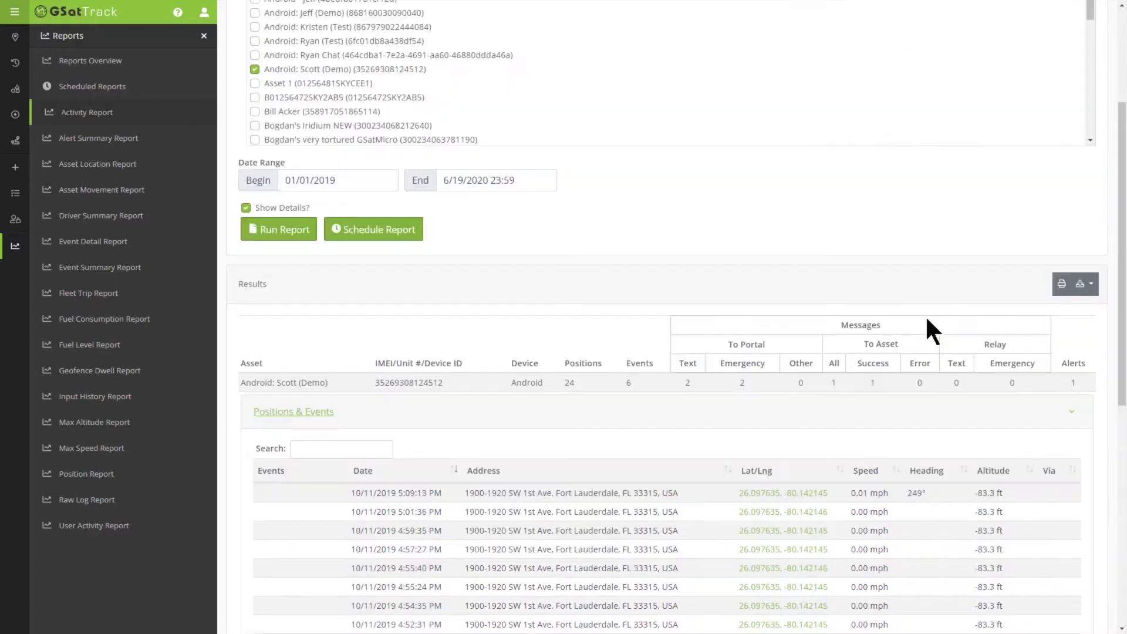
click(1092, 287)
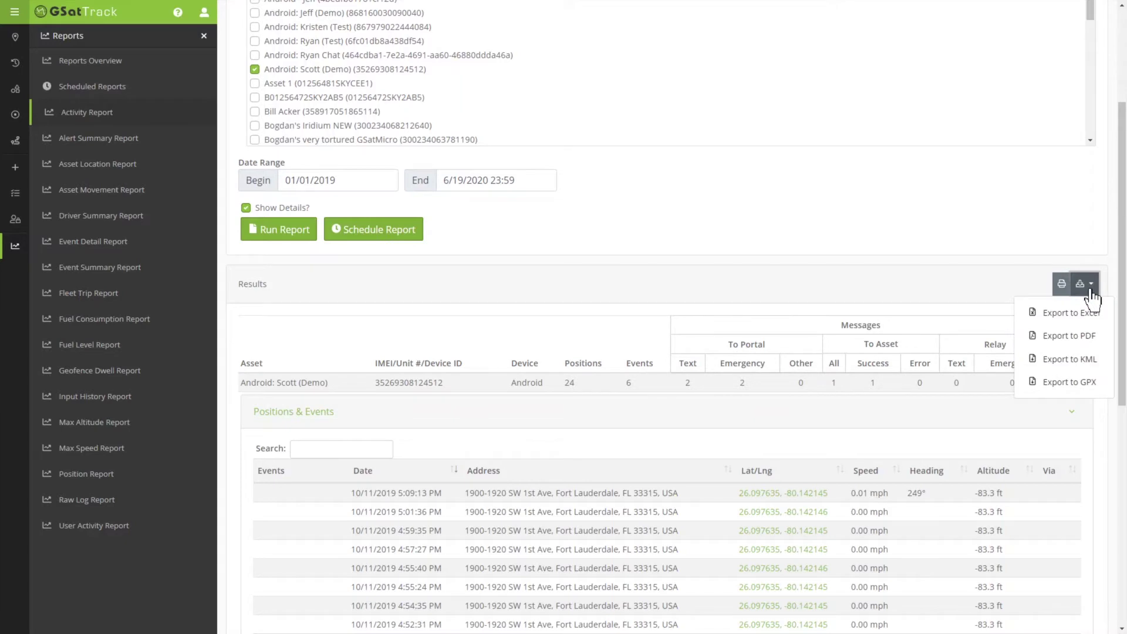
click(1081, 360)
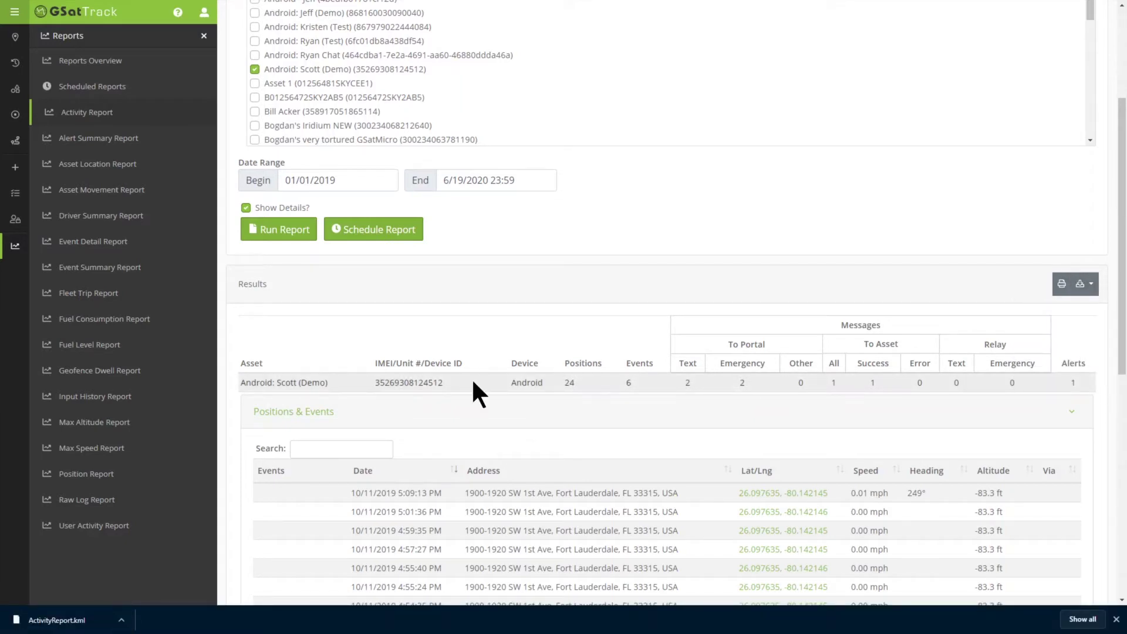
scroll(478, 394, up, 3)
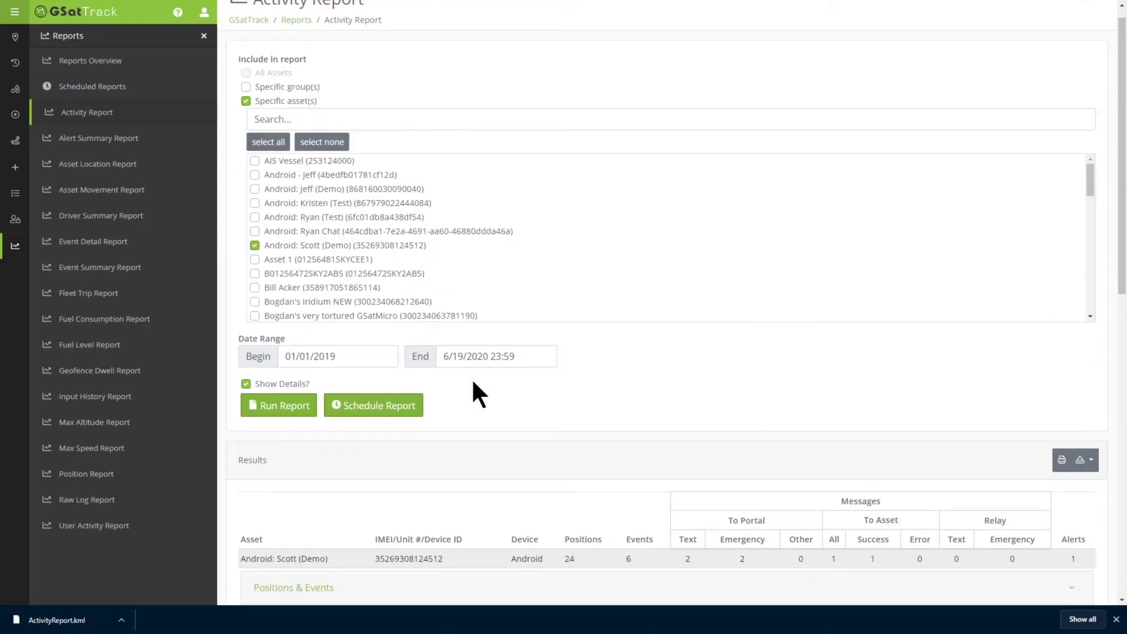
scroll(473, 388, up, 1)
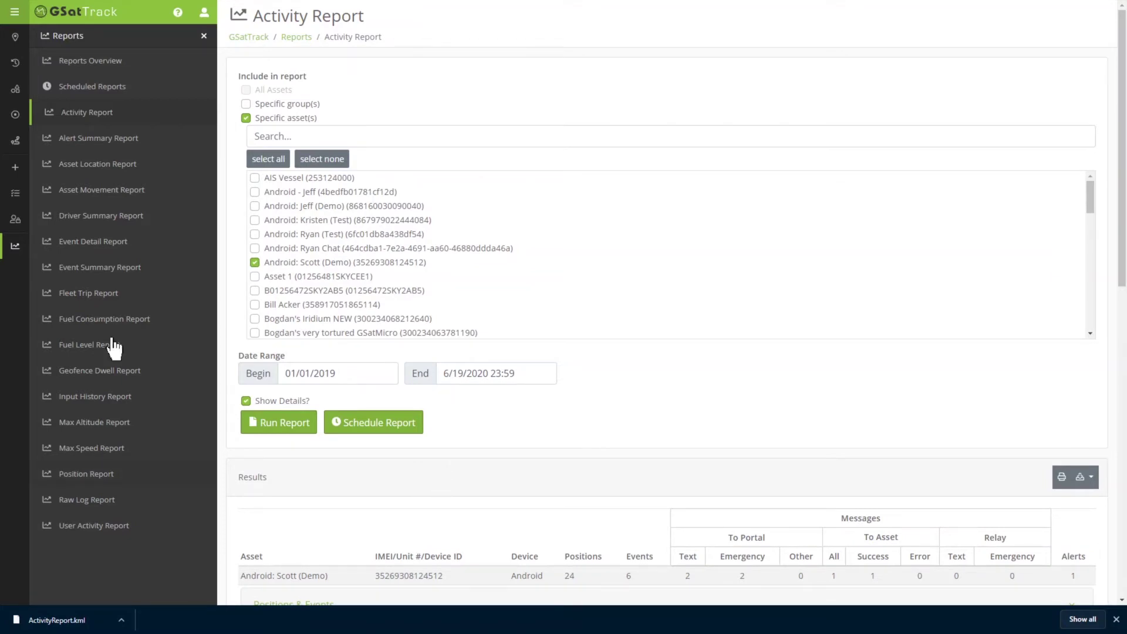
- Start a new map layer and name it with the tracked person's first name followed by "Activity Report"
click(14, 168)
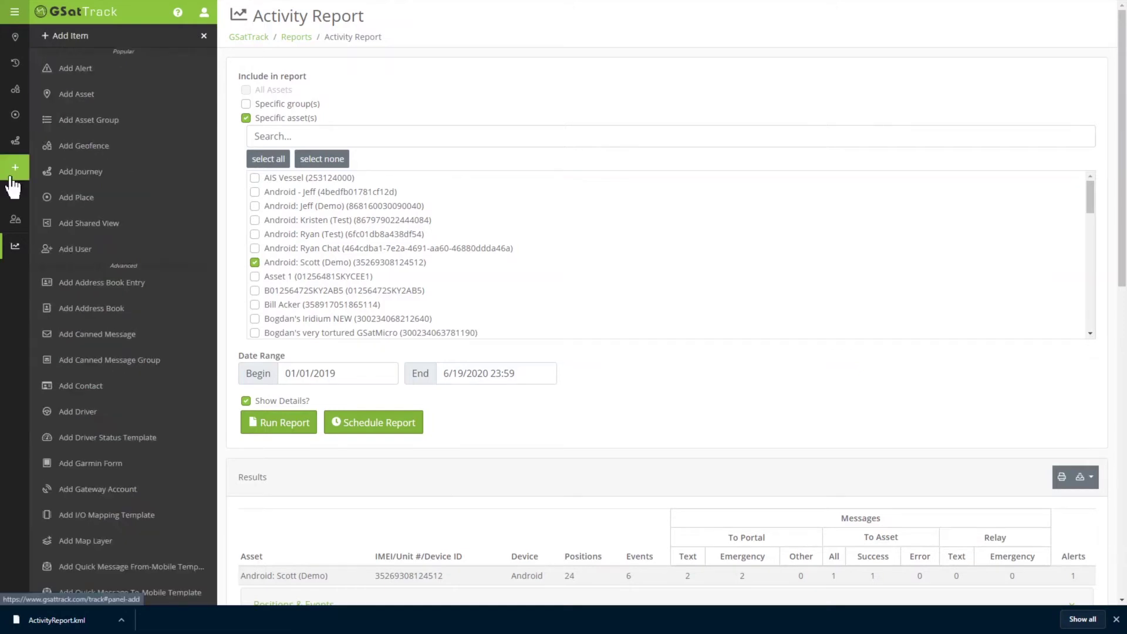
click(106, 541)
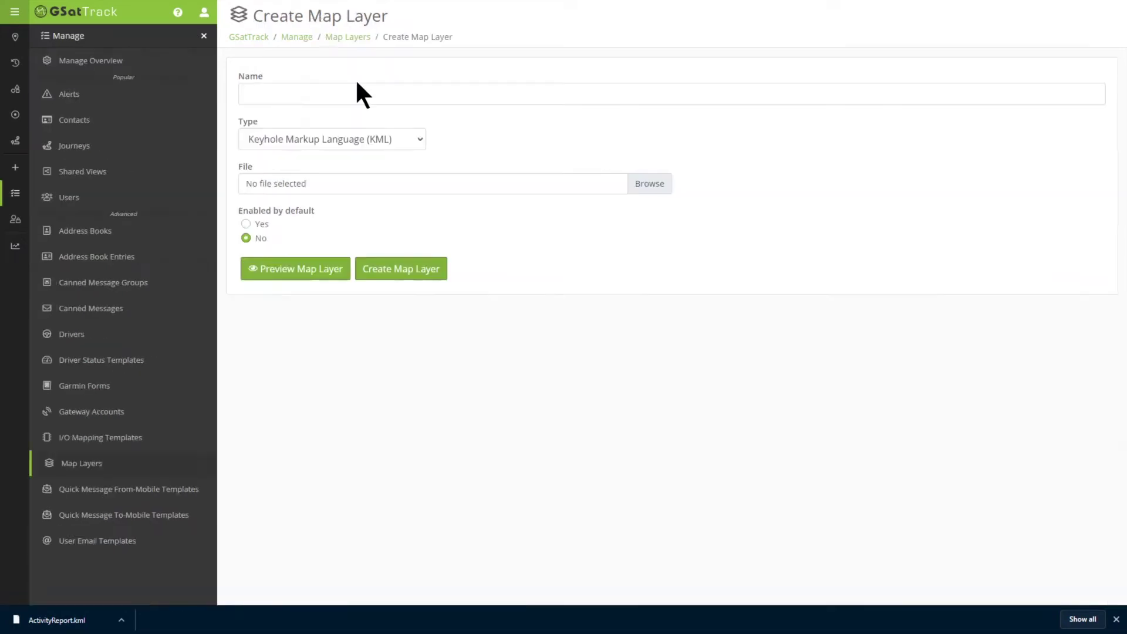
click(350, 96)
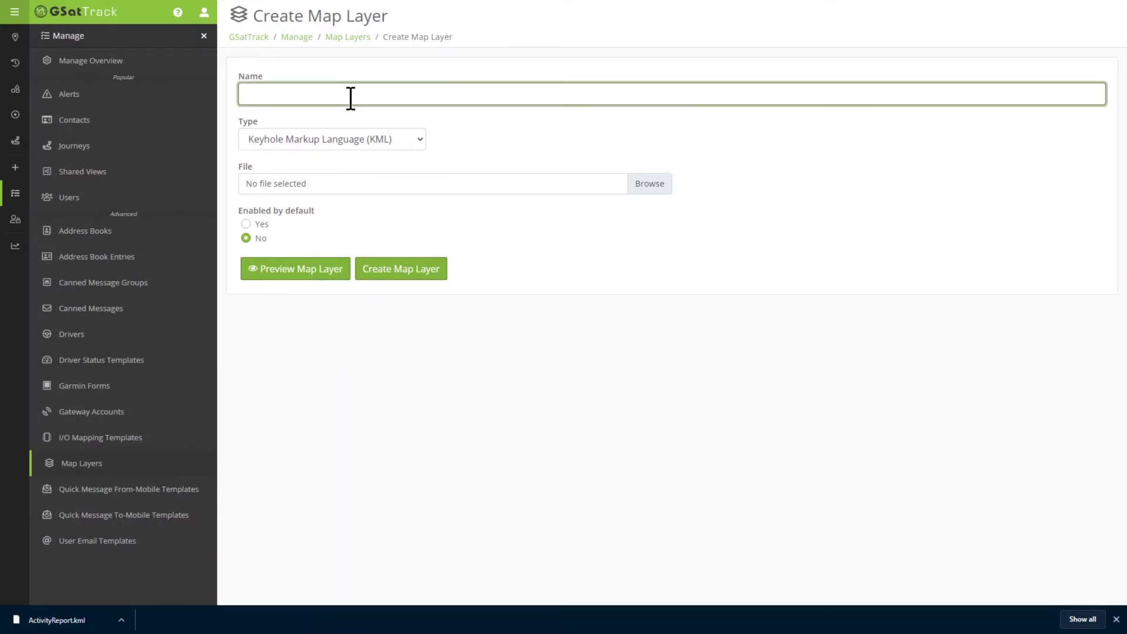
text(Scoo)
text(t )
text(Activity Repo)
text(rt)
- Attach ActivityReport.kml from the Downloads folder to the new layer and preview it on the map
click(649, 183)
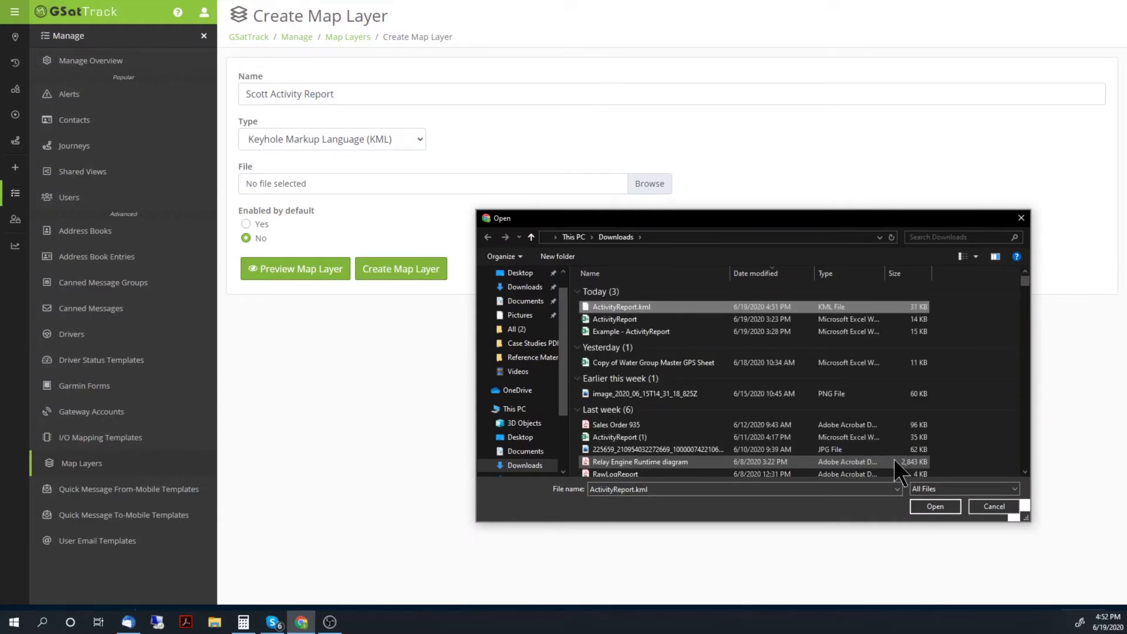
key(Return)
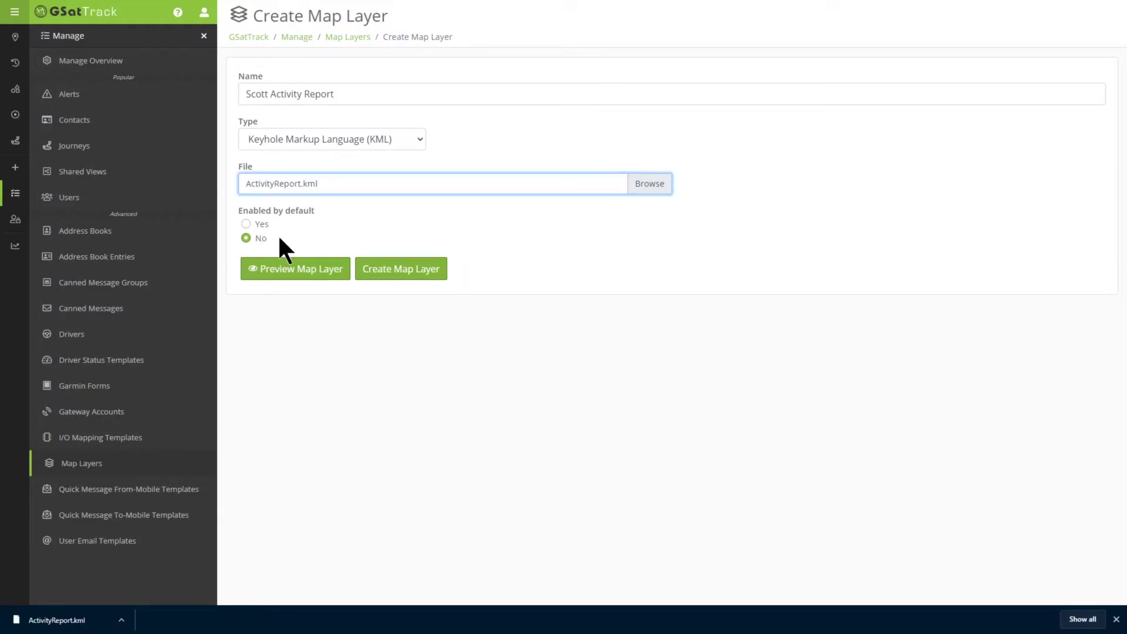
click(323, 273)
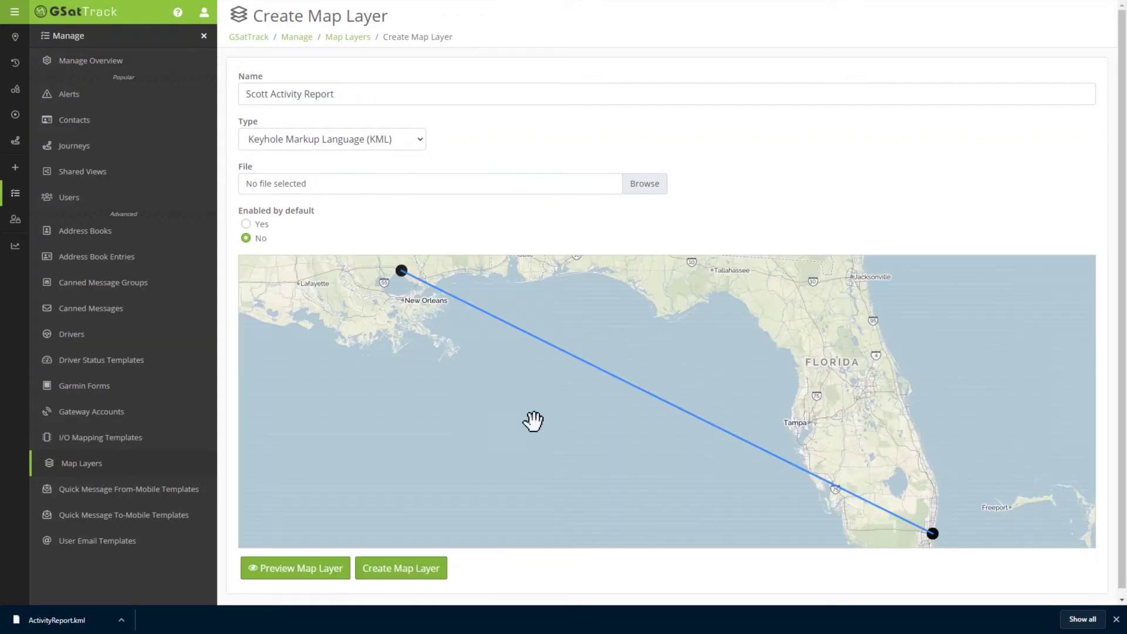
- Examine the path and the details of both position points at its Fort Lauderdale end in the layer preview
scroll(944, 540, up, 1)
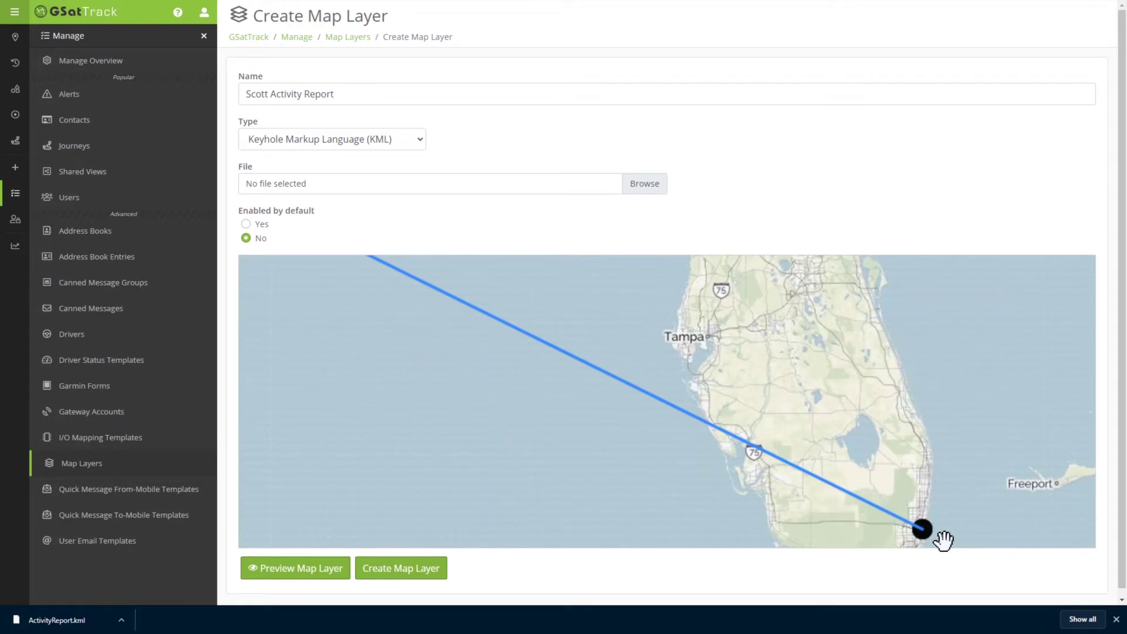
scroll(942, 533, up, 3)
click(852, 445)
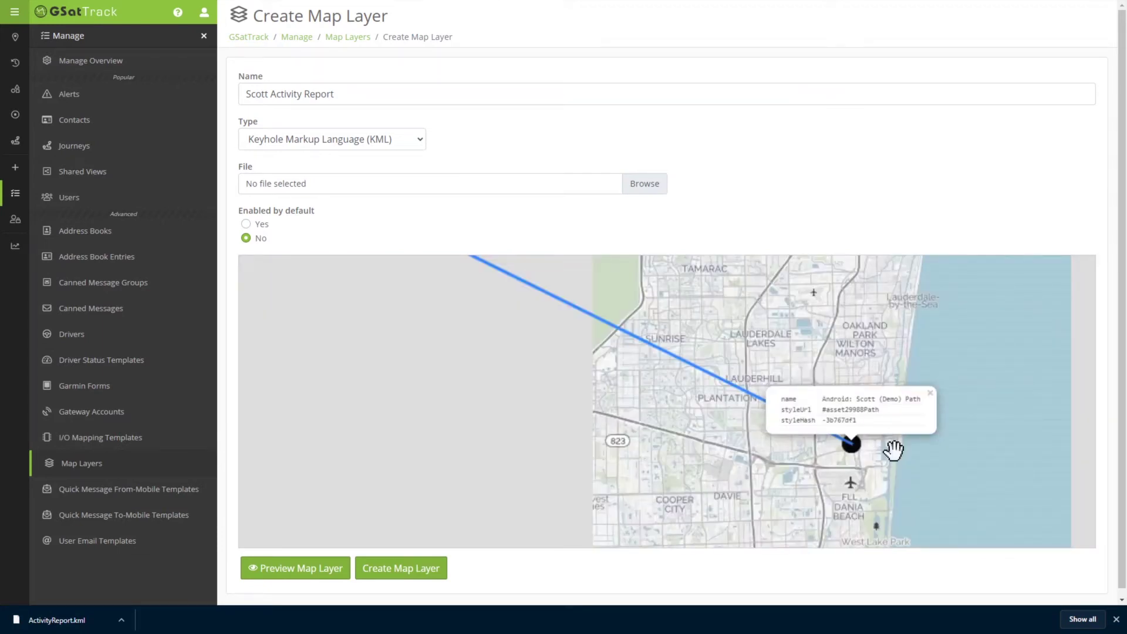
scroll(893, 450, up, 3)
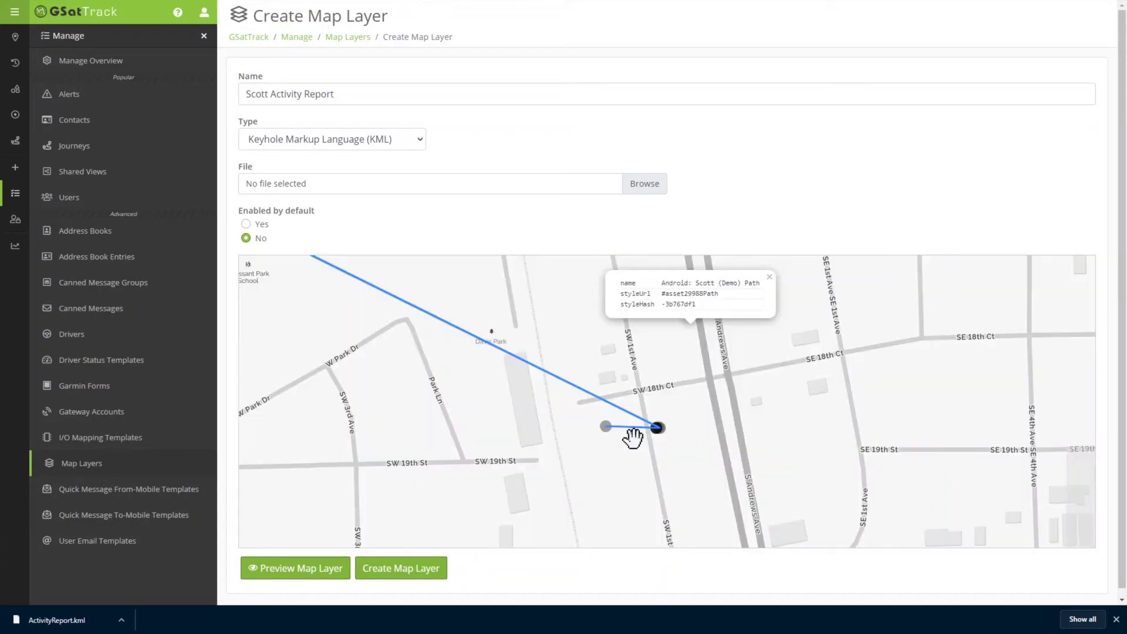
click(604, 428)
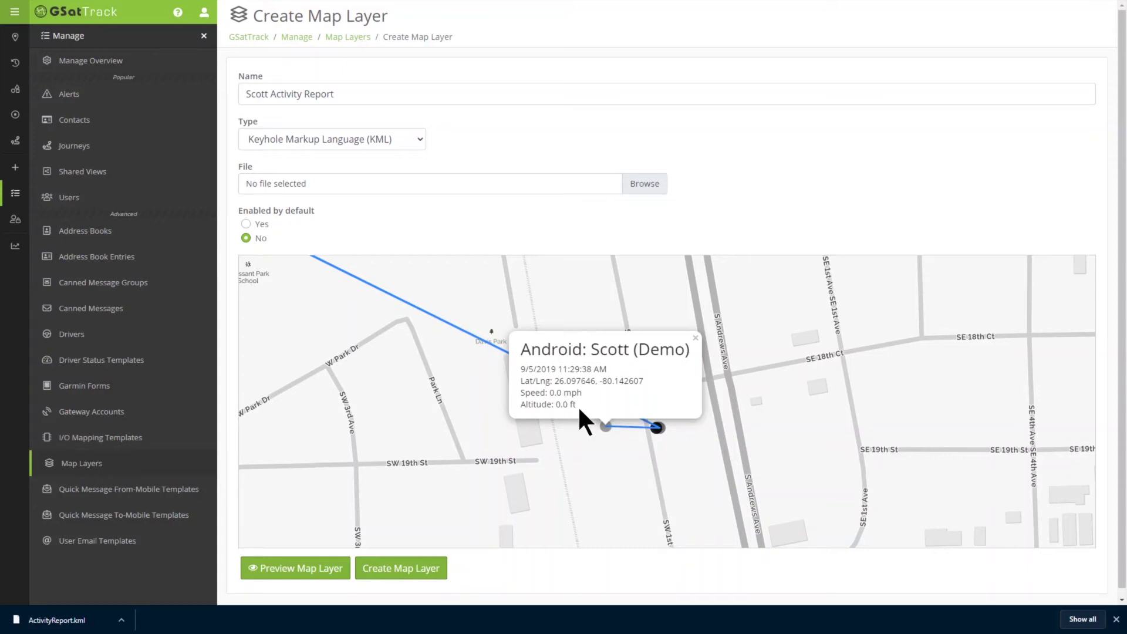
click(657, 428)
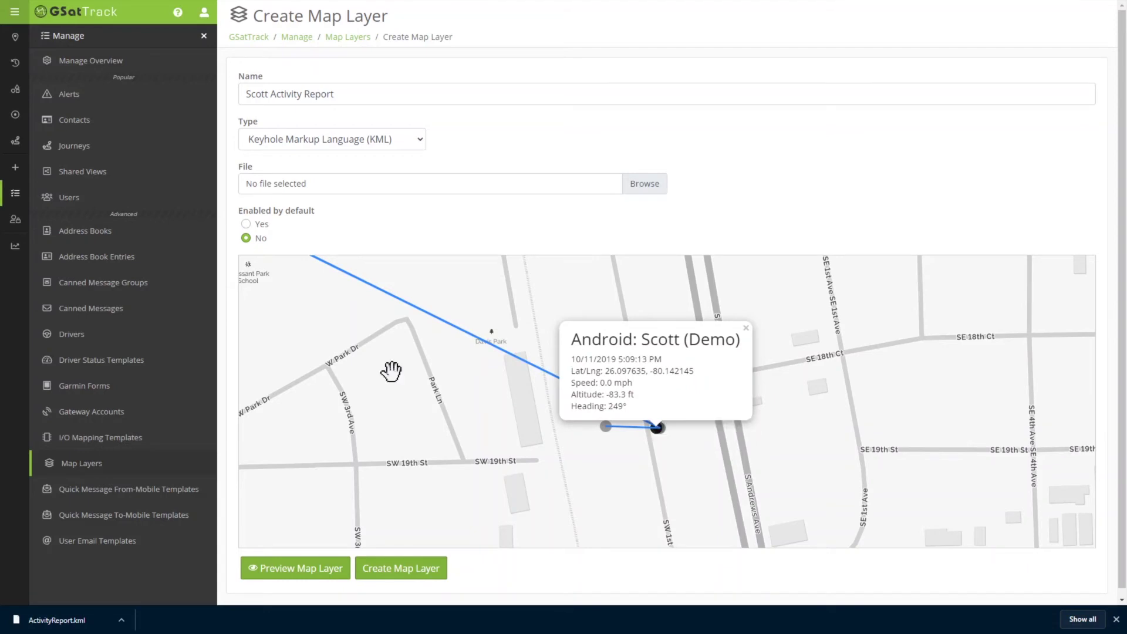
- Create the previewed KML map layer and check for it in the list of map layers
click(404, 577)
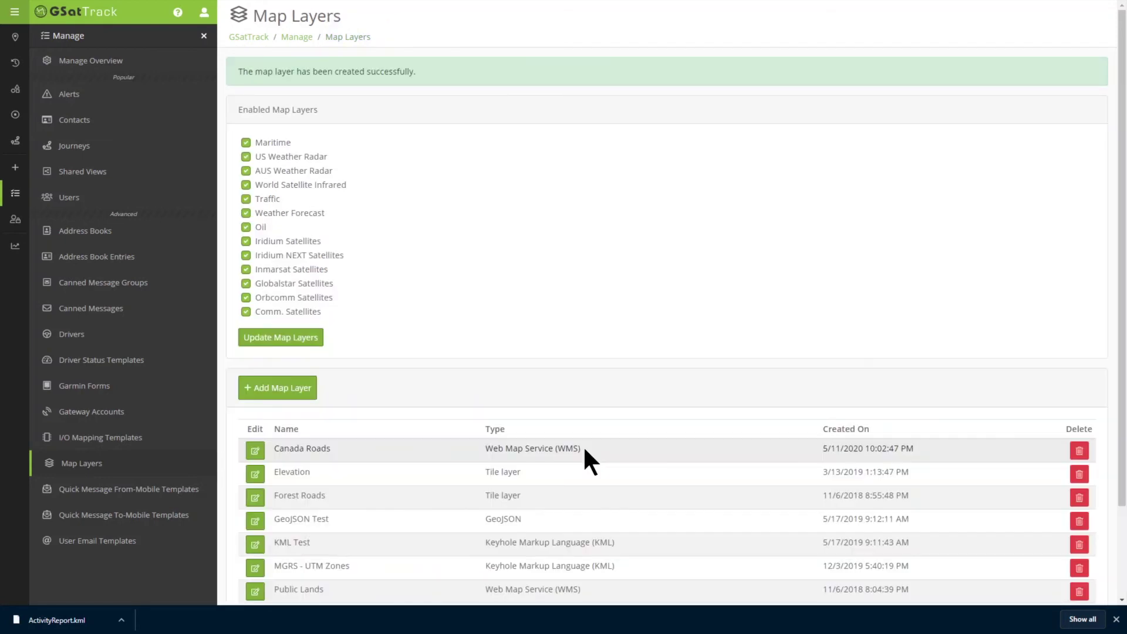
scroll(583, 445, down, 1)
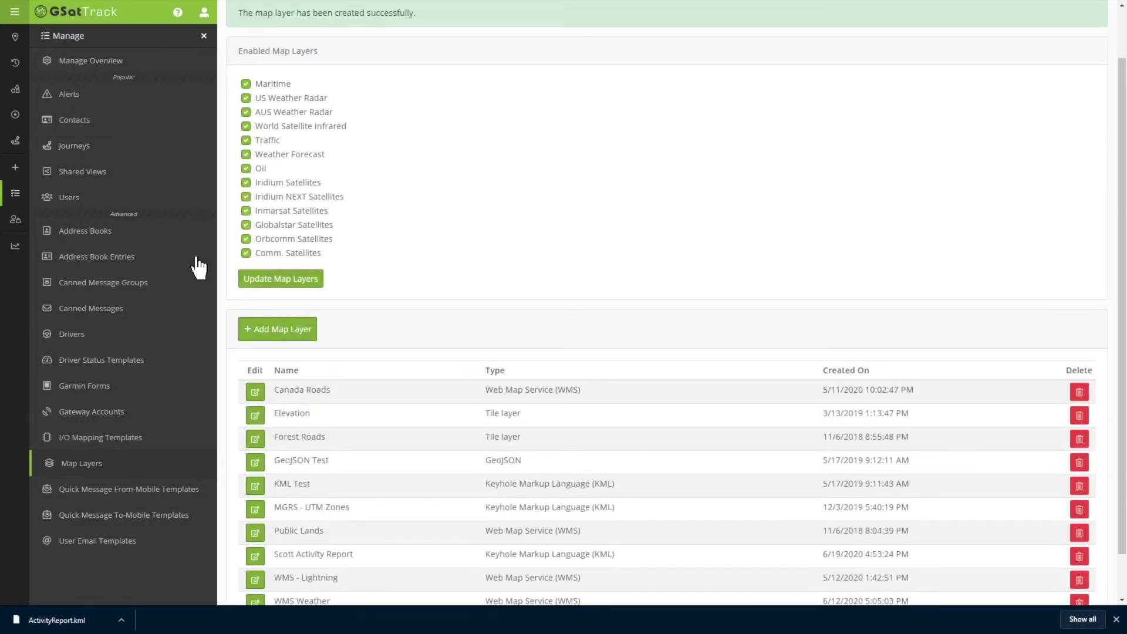
- Return to Live Mode and turn on the new activity report layer over the map
click(15, 37)
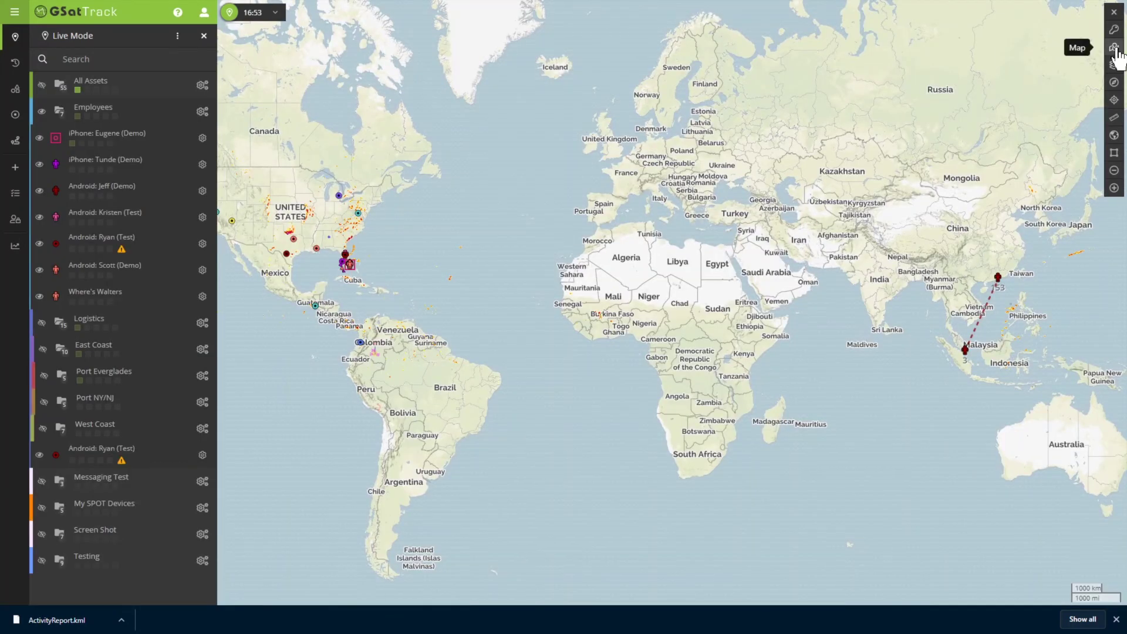
click(1114, 65)
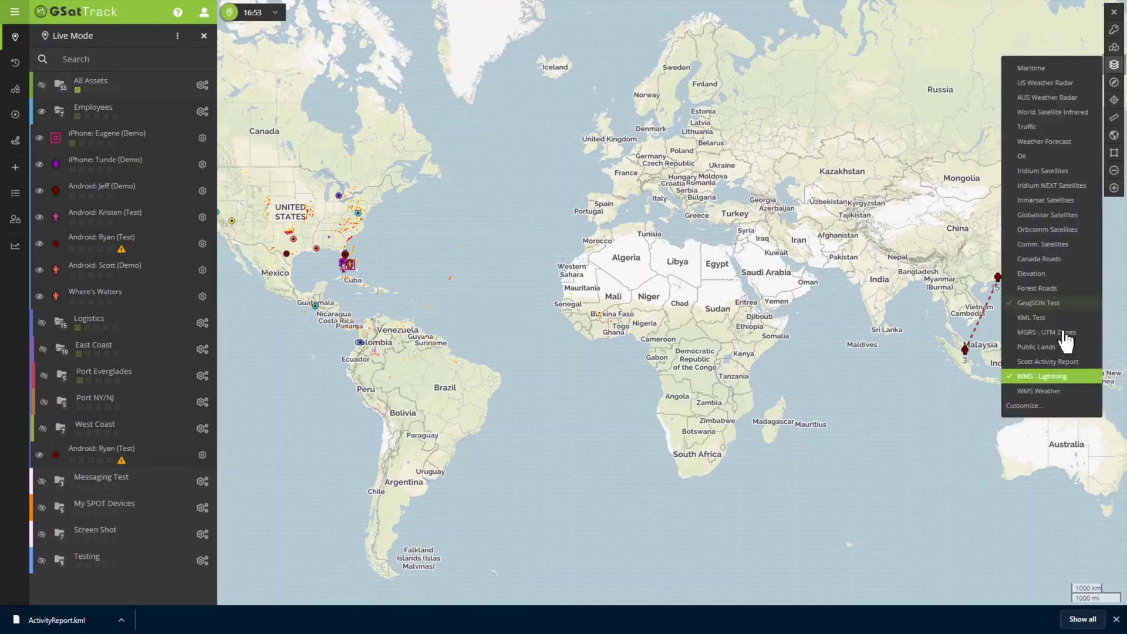
click(1048, 361)
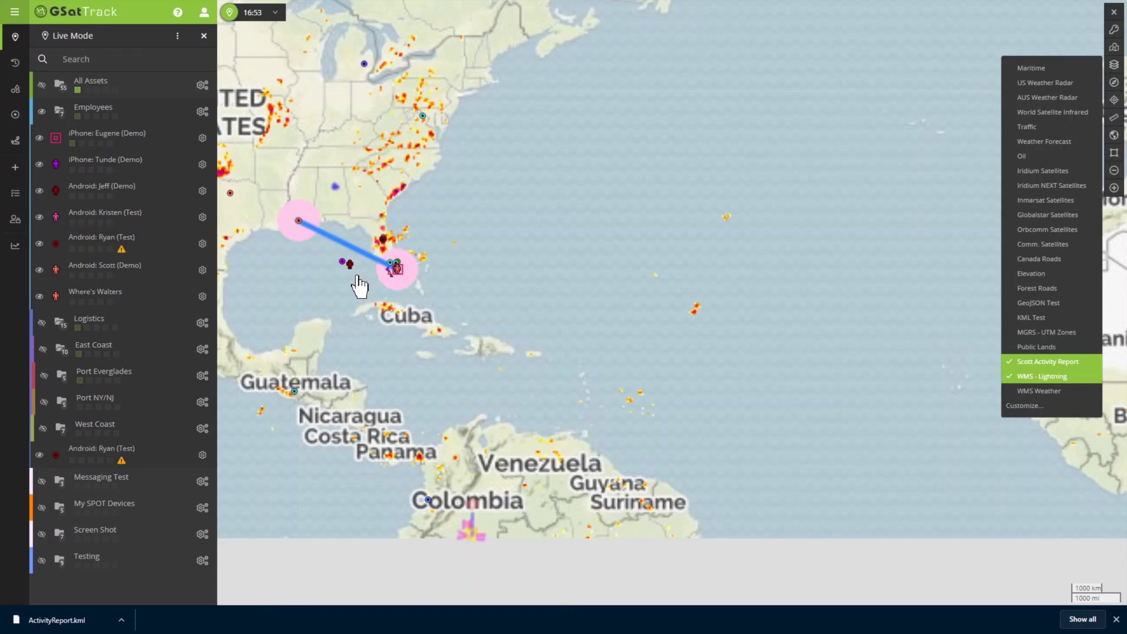
- Inspect the activity report layer's path and position details around Fort Lauderdale on the live map
click(397, 269)
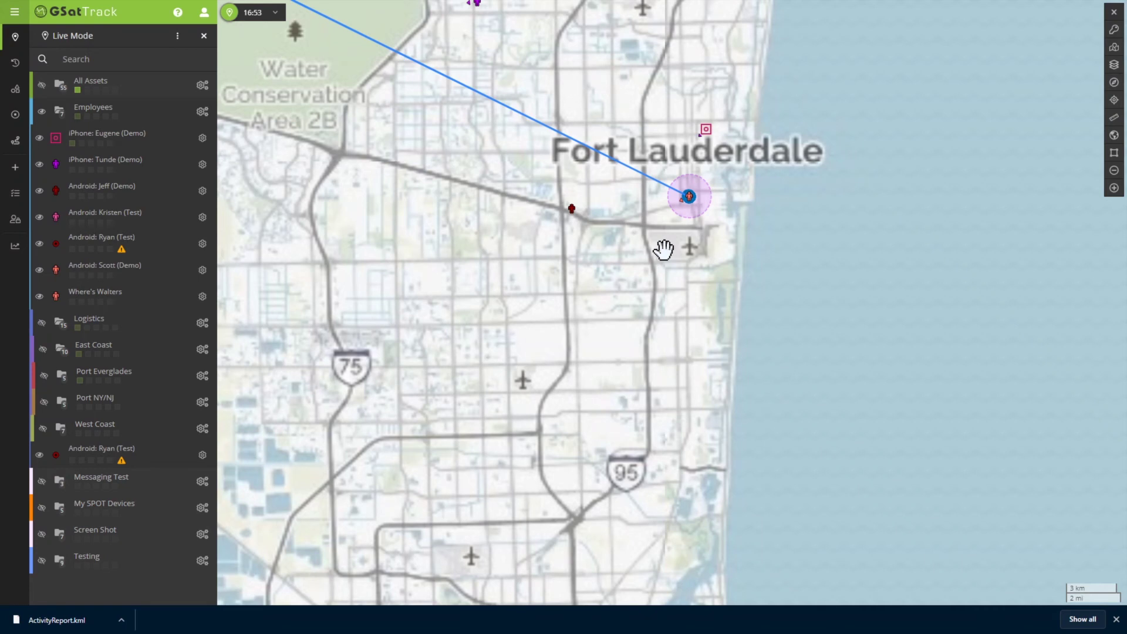
scroll(664, 249, up, 5)
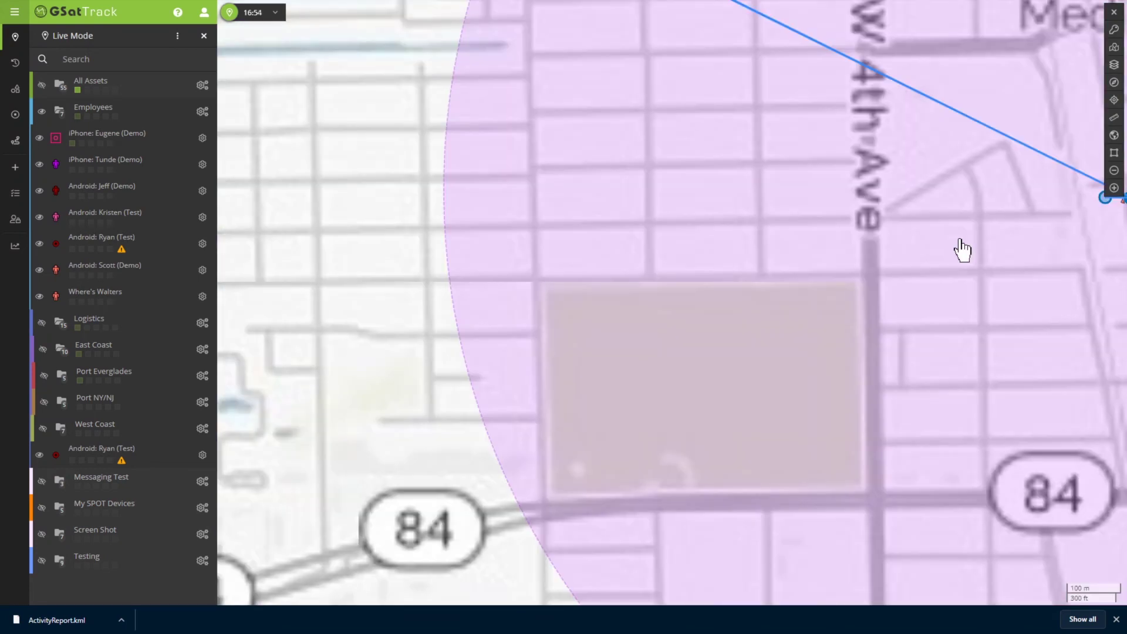
click(960, 245)
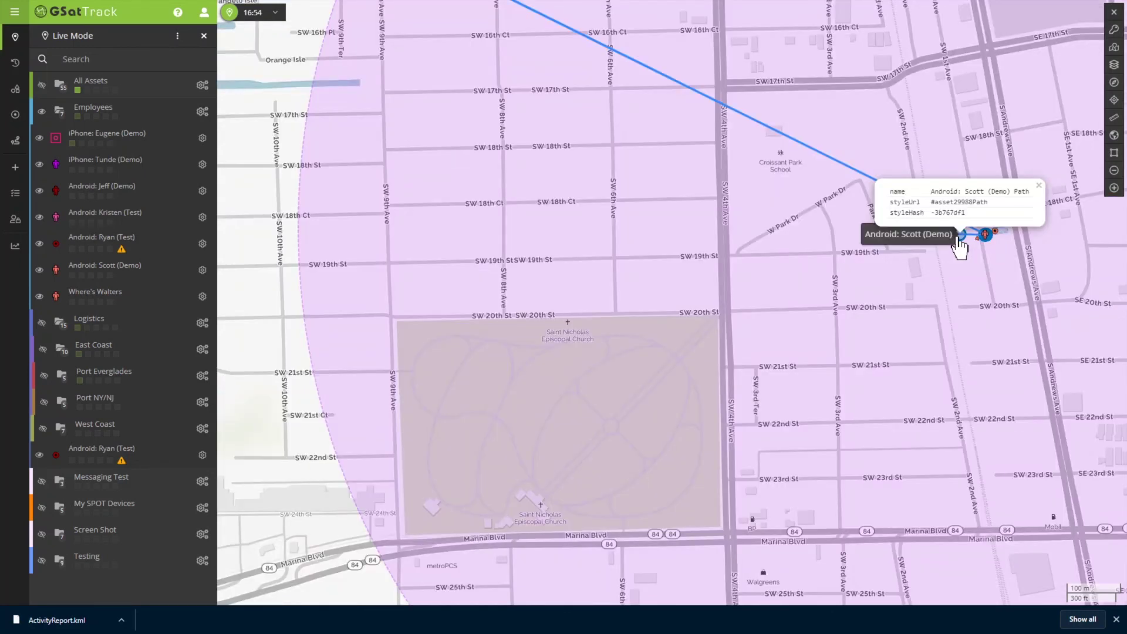
click(959, 237)
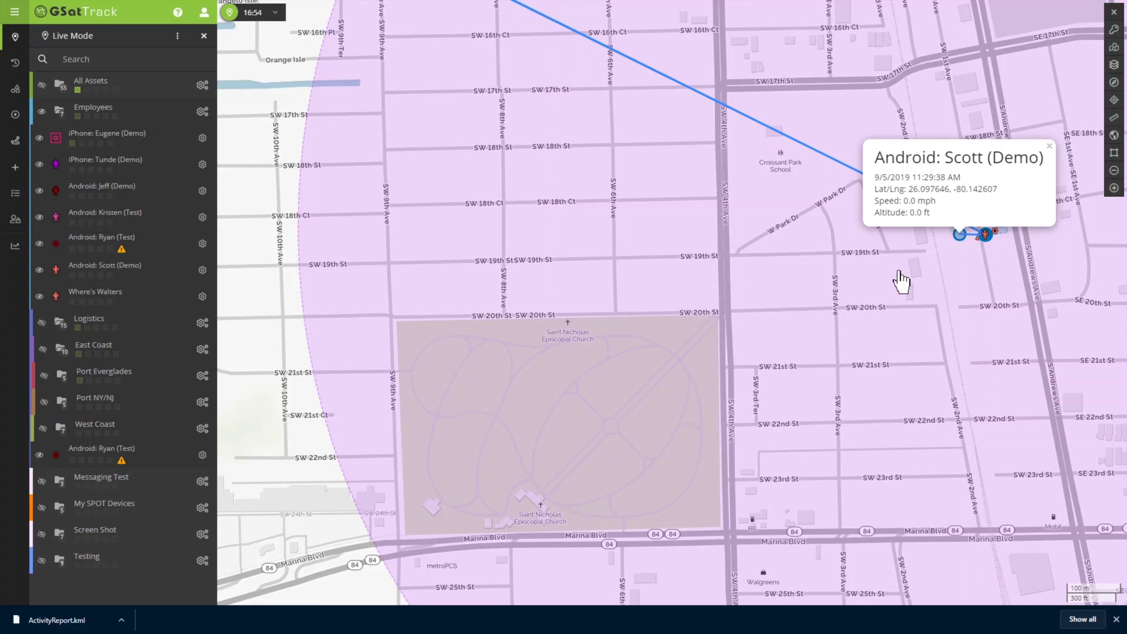
scroll(669, 378, down, 1)
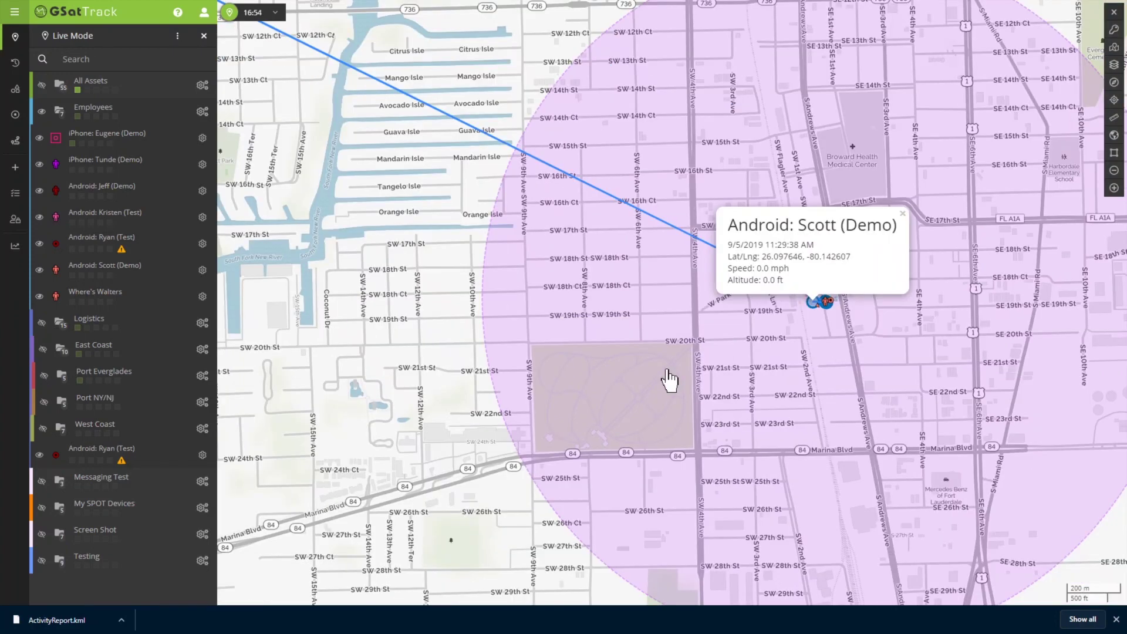